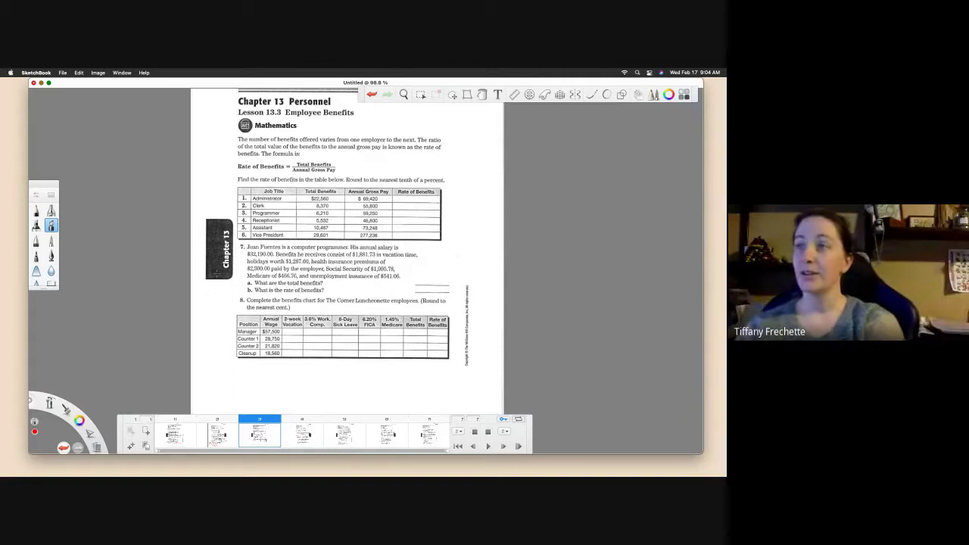
Draw red brackets beside the opening benefit-rates paragraph and the Rate of Benefits formula
mouse_move(243, 135)
left_mouse_down()
mouse_move(232, 142)
mouse_move(242, 156)
left_mouse_up()
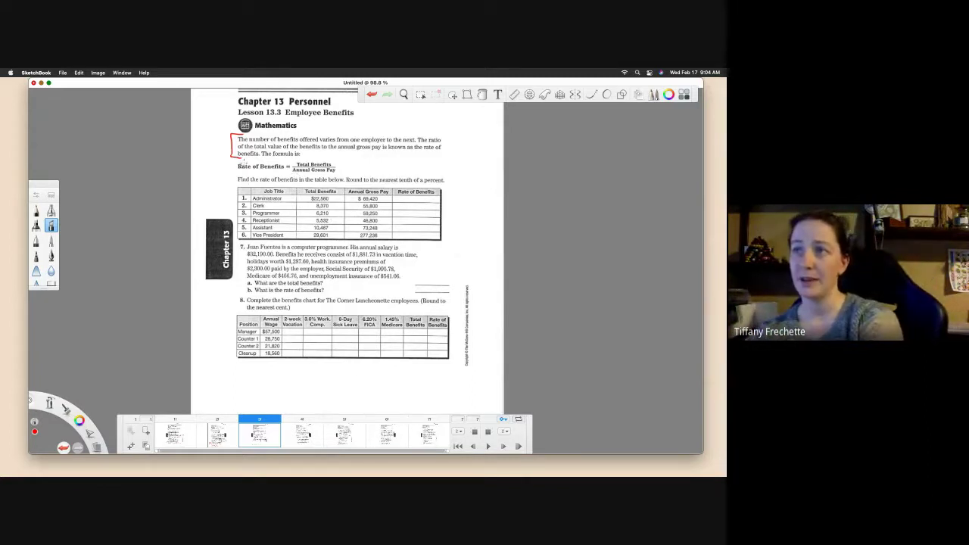
mouse_move(243, 159)
left_mouse_down()
mouse_move(228, 168)
mouse_move(248, 173)
left_mouse_up()
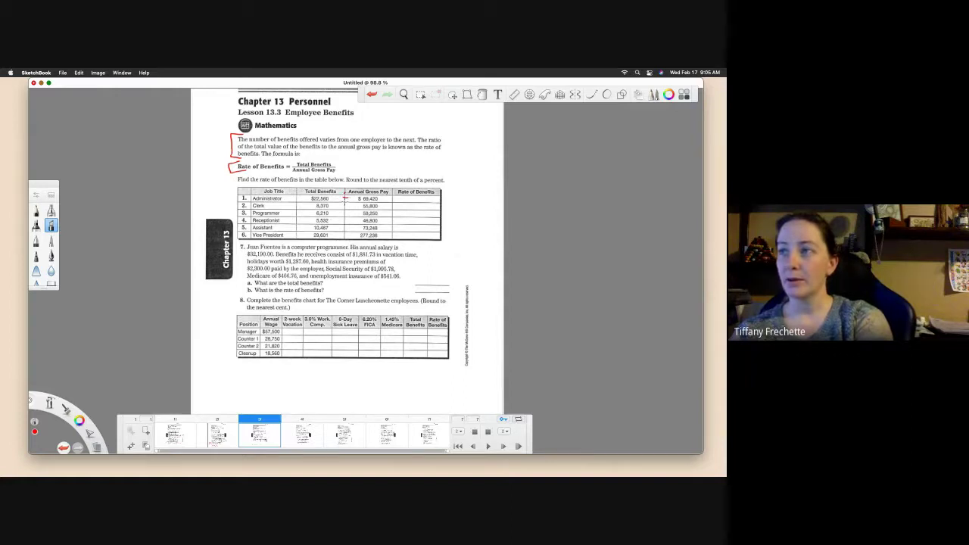
Put a small red tick beside the Administrator row's annual gross pay figure
left_click_drag(387, 198, 395, 203)
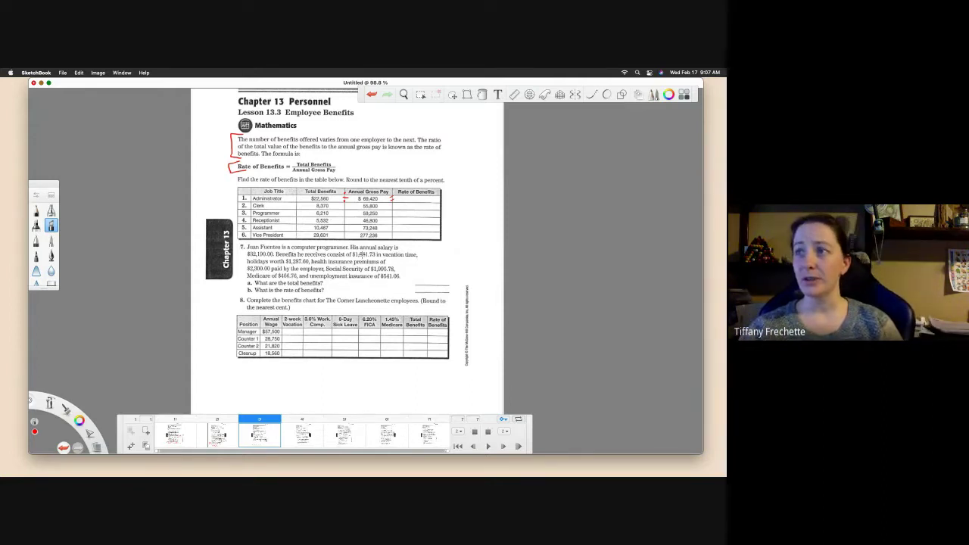
Circle $1,881.73, underline $1,287.60, $2,300.00, $1,995.78, $466.76 and $541.06, and box answer blank 7a
mouse_move(352, 254)
left_mouse_down()
mouse_move(350, 263)
mouse_move(378, 254)
mouse_move(378, 264)
left_mouse_up()
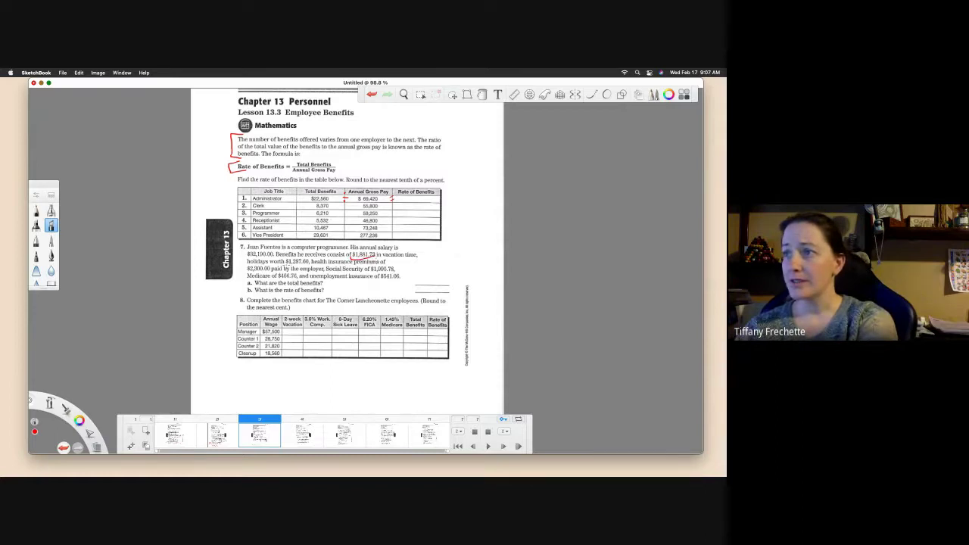
left_click_drag(285, 264, 309, 265)
left_click_drag(246, 269, 270, 270)
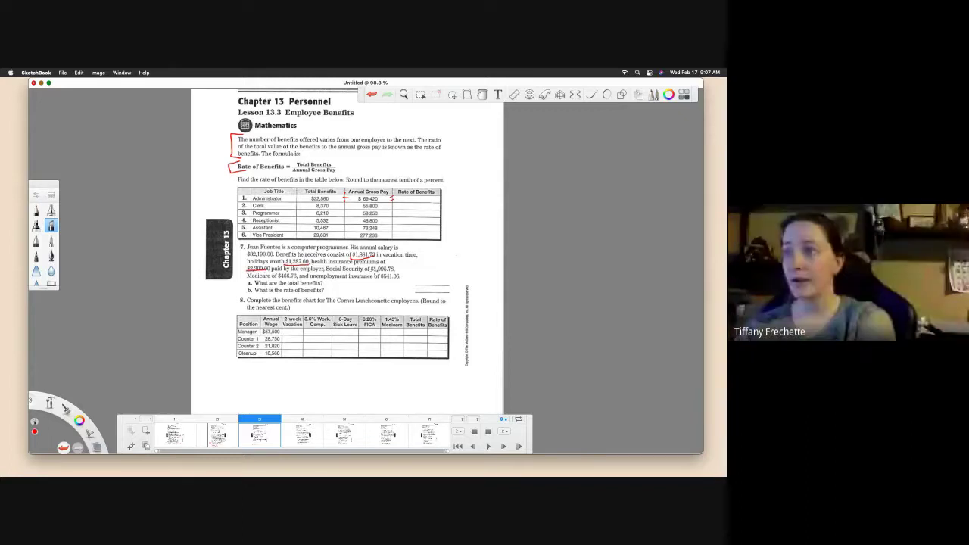
left_click_drag(368, 271, 395, 271)
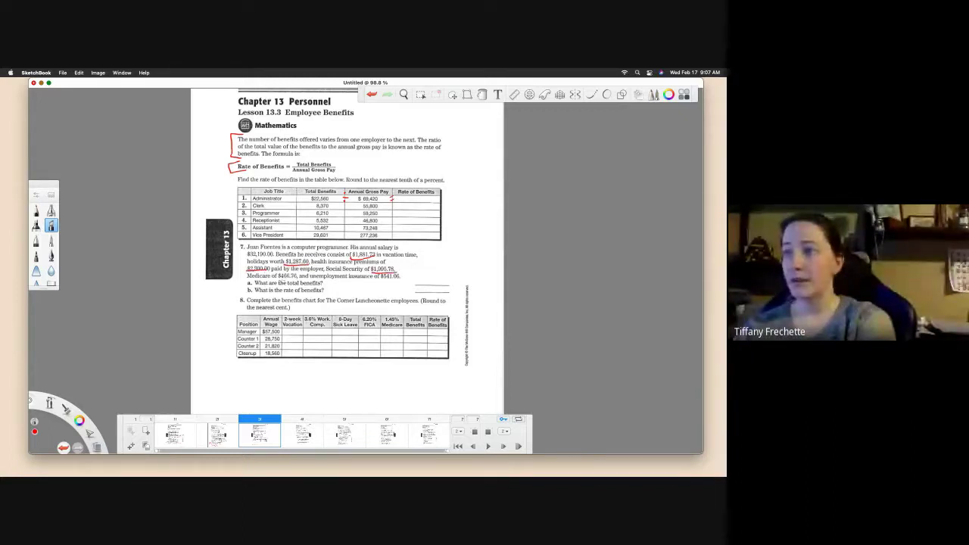
left_click_drag(276, 278, 304, 279)
left_click_drag(382, 277, 403, 278)
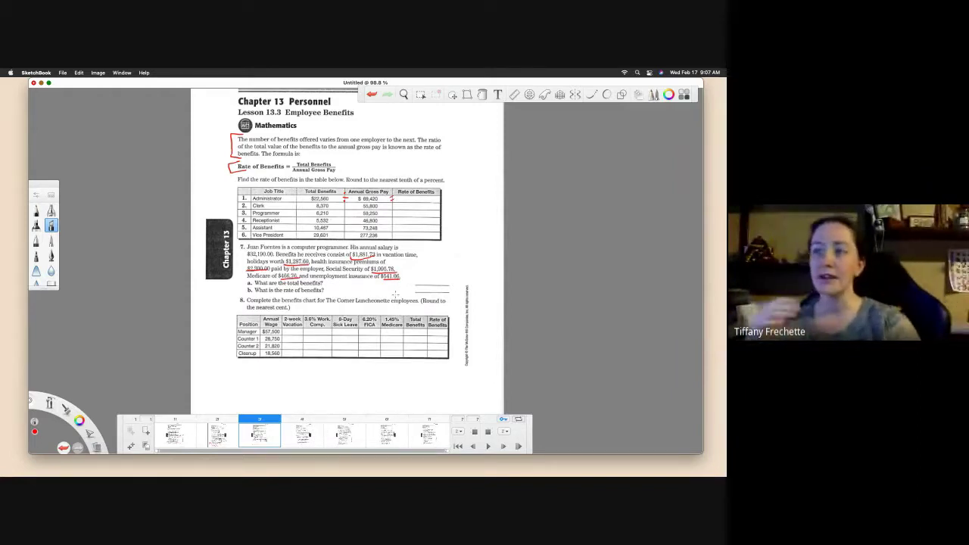
mouse_move(416, 271)
left_mouse_down()
mouse_move(416, 282)
mouse_move(452, 282)
mouse_move(417, 272)
left_mouse_up()
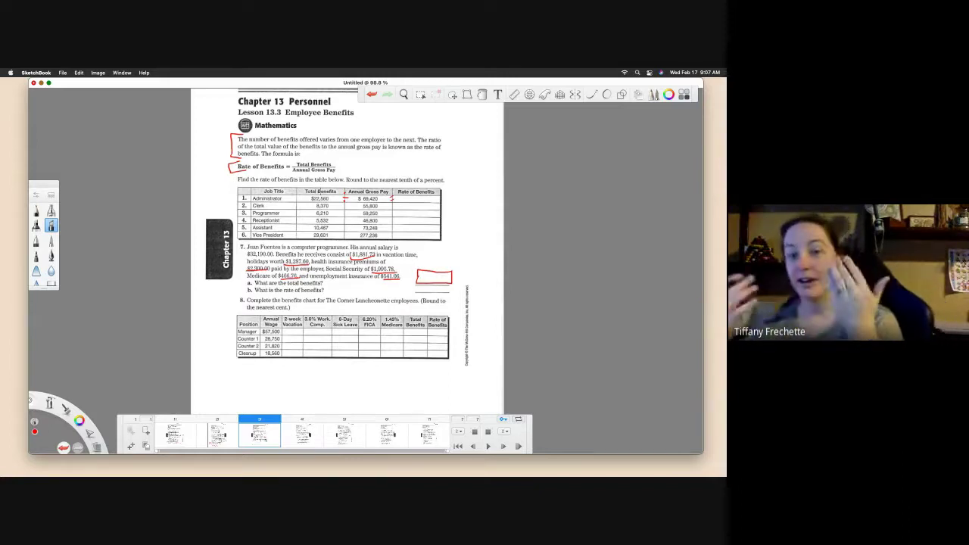
Draw a red underline beneath the $32,190.00 annual salary in problem 7
left_click_drag(248, 266, 276, 257)
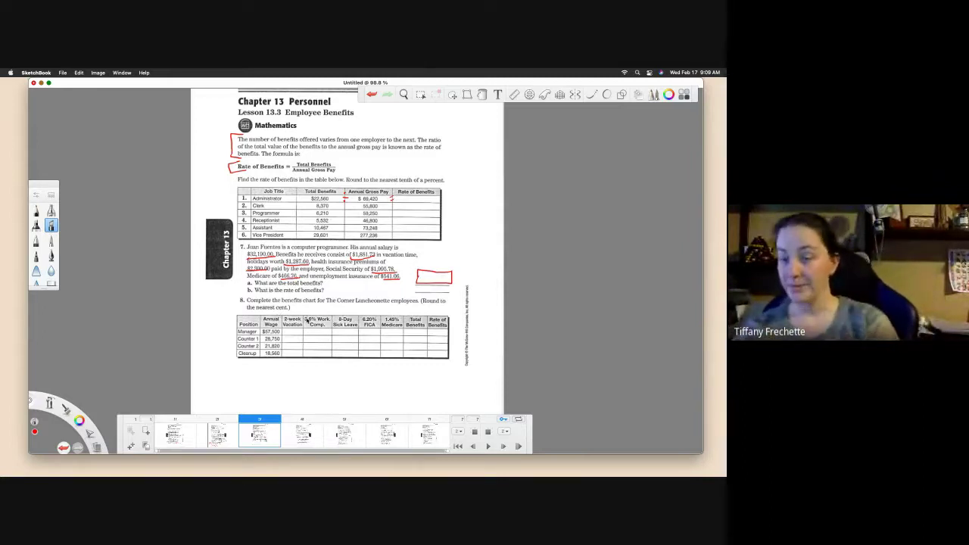
Write 57,000 ÷ 52 = 1,105.77, then × 2 = 2,211.54, in red below the table
mouse_move(246, 365)
left_mouse_down()
mouse_move(240, 376)
mouse_move(266, 367)
mouse_move(269, 381)
mouse_move(248, 394)
mouse_move(259, 393)
left_mouse_up()
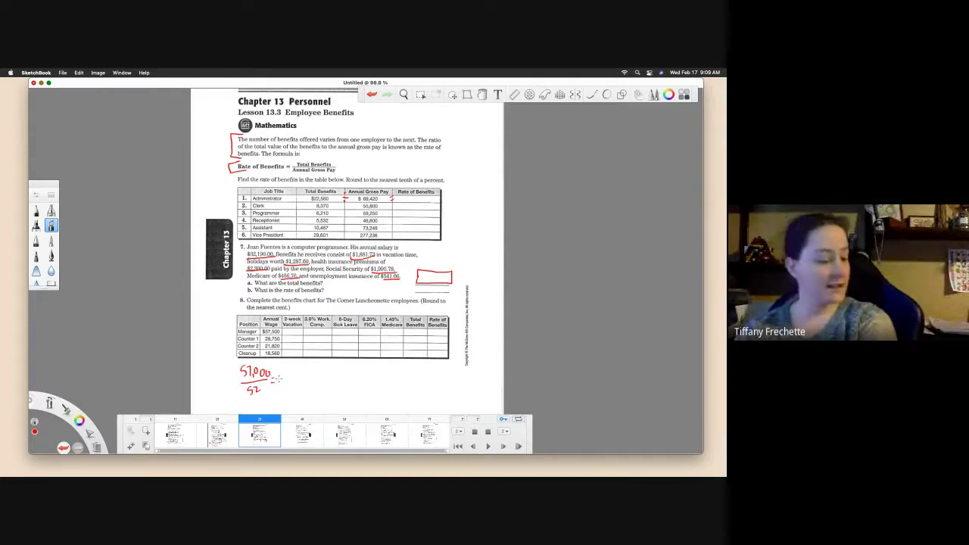
mouse_move(281, 371)
left_mouse_down()
mouse_move(282, 382)
mouse_move(297, 369)
mouse_move(304, 379)
left_mouse_up()
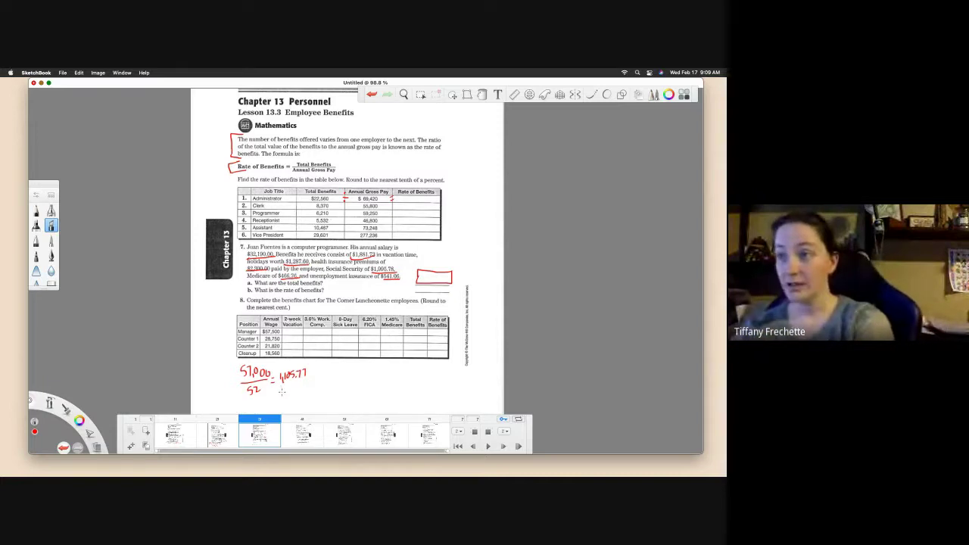
mouse_move(286, 382)
left_mouse_down()
mouse_move(293, 392)
mouse_move(316, 386)
mouse_move(279, 404)
mouse_move(310, 396)
mouse_move(313, 386)
mouse_move(317, 393)
left_mouse_up()
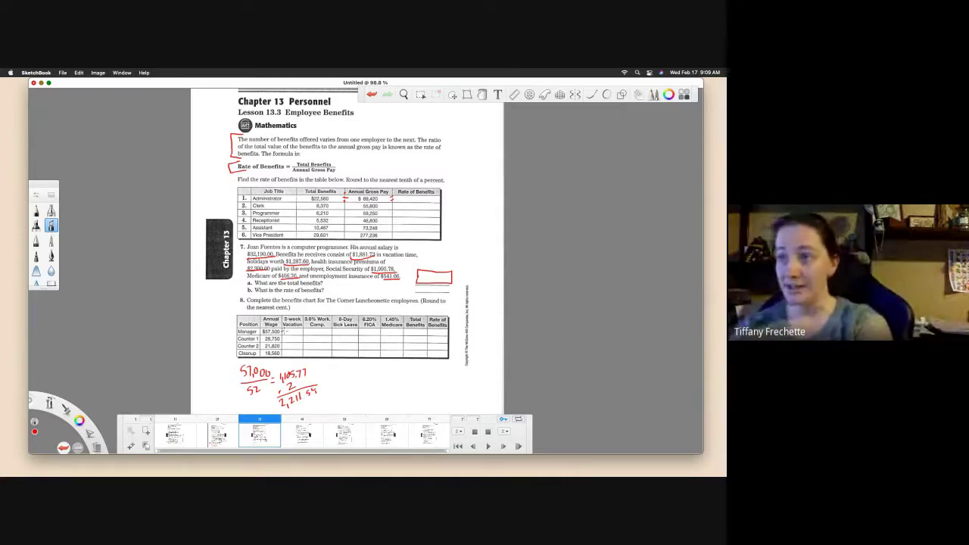
Write the vacation amount in the Manager's Vacation cell, undo the stroke, and zoom out
left_click_drag(283, 330, 306, 332)
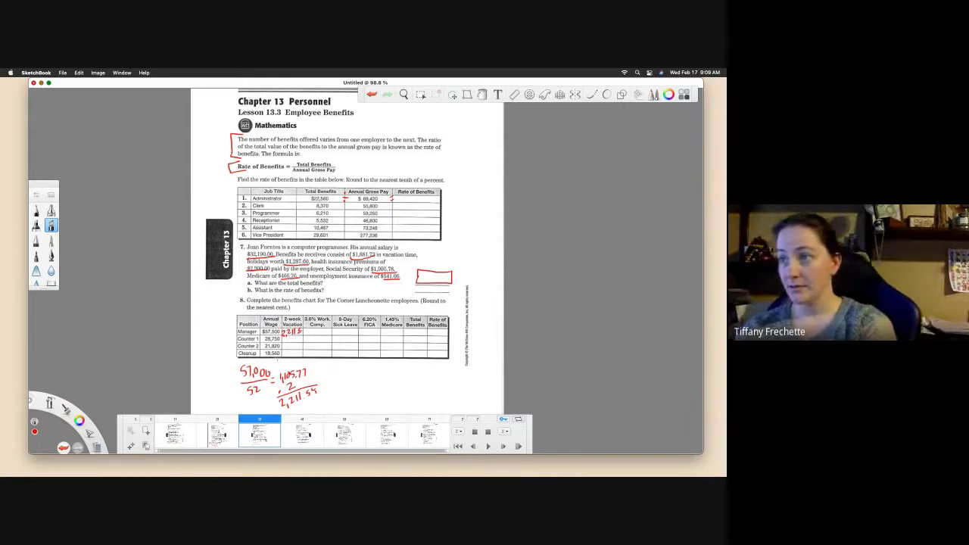
key("super+z")
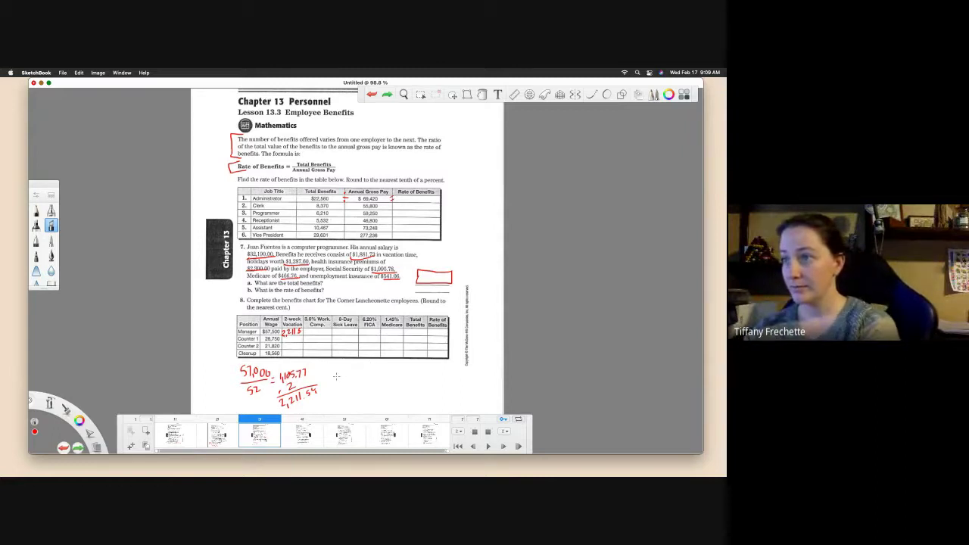
key("space")
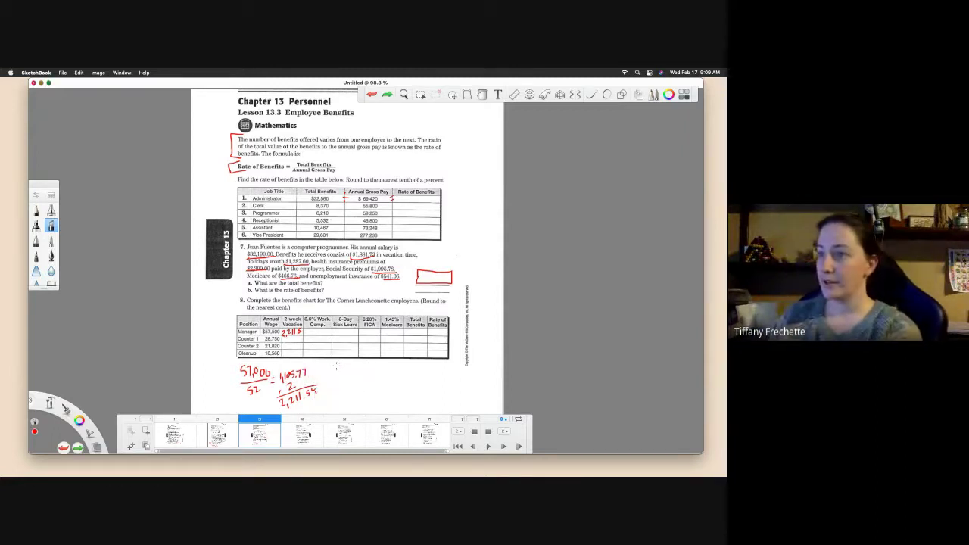
key("space")
Replace the messy entry with a neat 2,211.54 in the Vacation cell, then start writing 57,000 for workers' comp
left_click_drag(340, 324, 354, 193)
key("space")
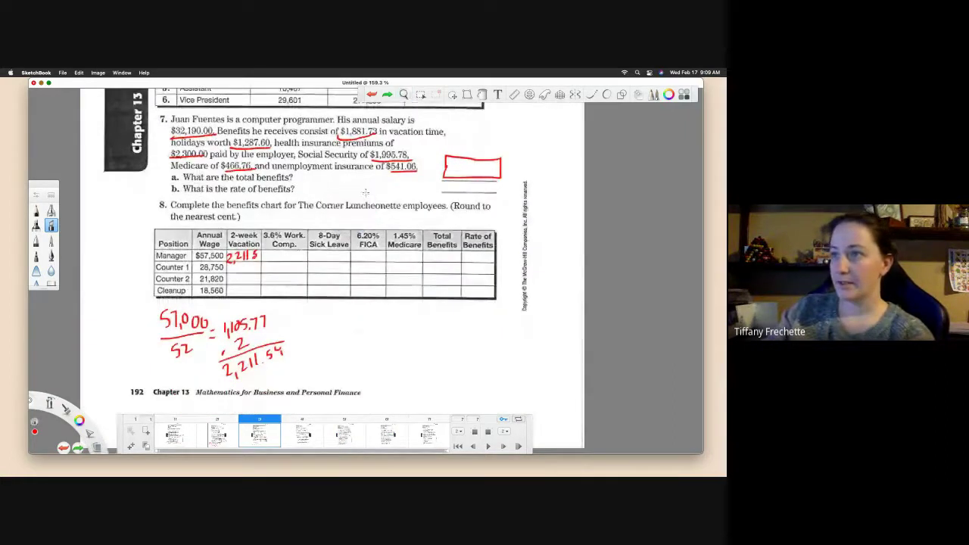
key("super+z")
key("super+z")
key("super+z")
key("super+z")
key("super+z")
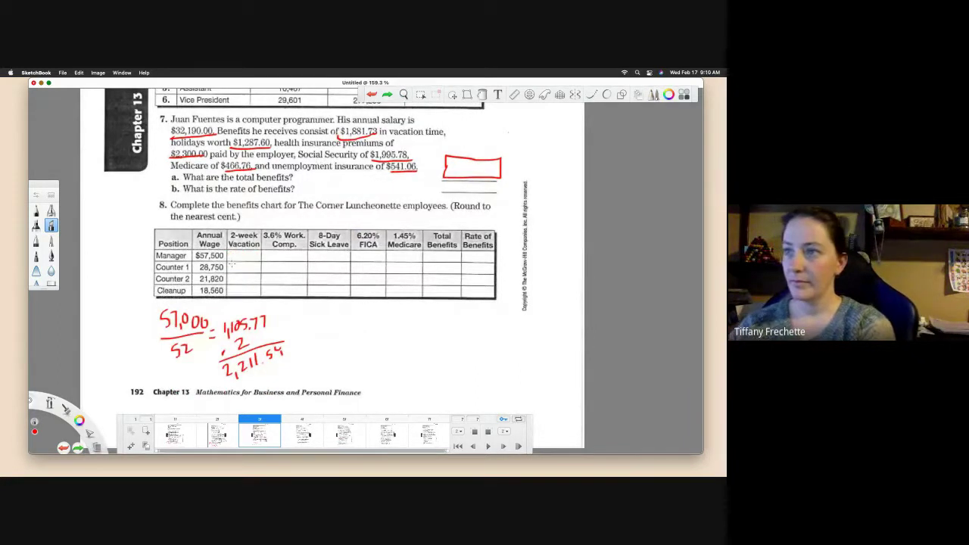
left_click_drag(226, 252, 250, 260)
left_click_drag(254, 251, 258, 261)
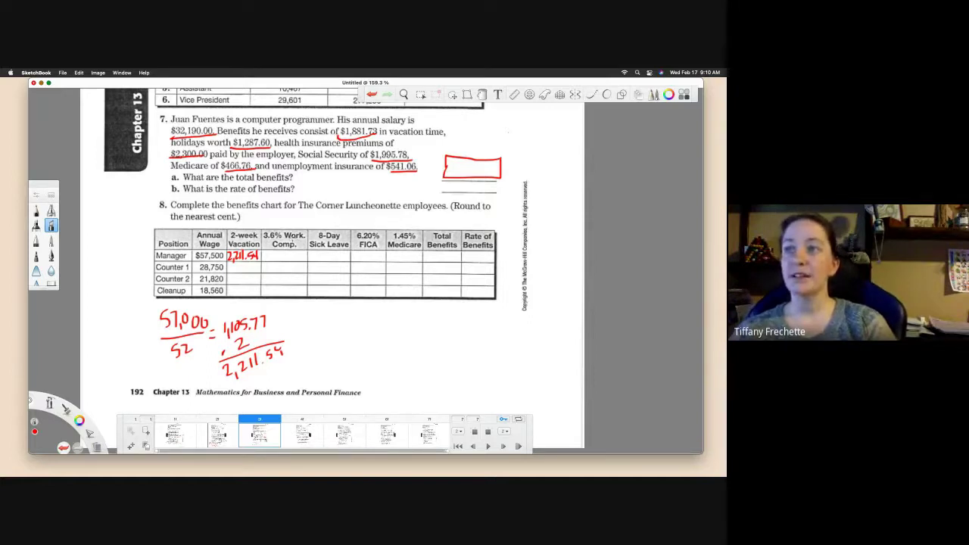
mouse_move(307, 310)
left_mouse_down()
mouse_move(300, 326)
mouse_move(318, 311)
mouse_move(314, 327)
left_mouse_up()
left_click_drag(321, 318, 362, 318)
Write 57,000 × 3.6% = 2,070 and enter 2,070 in the Manager's 3.6% Work. Comp. cell
mouse_move(368, 309)
left_mouse_down()
mouse_move(376, 320)
mouse_move(393, 310)
left_mouse_up()
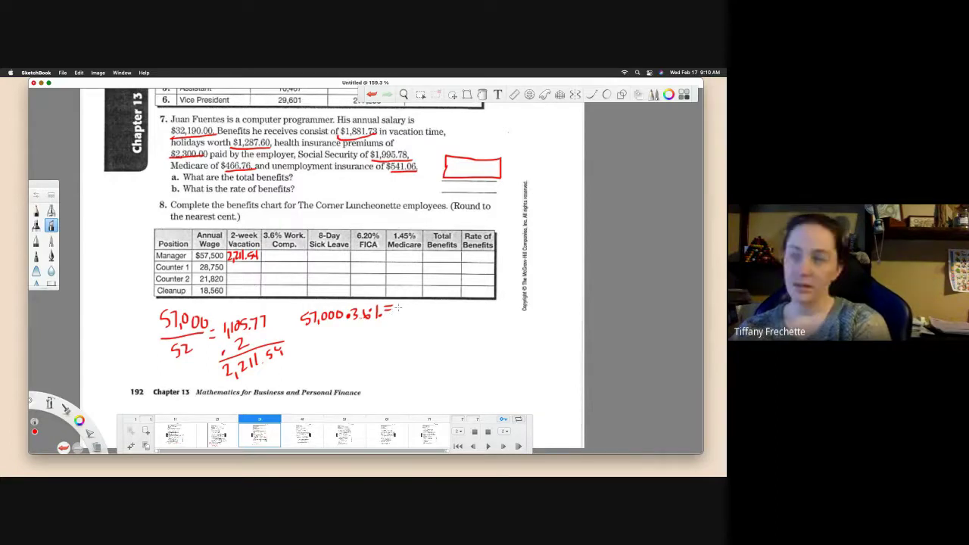
left_click_drag(397, 307, 426, 313)
left_click_drag(266, 253, 299, 258)
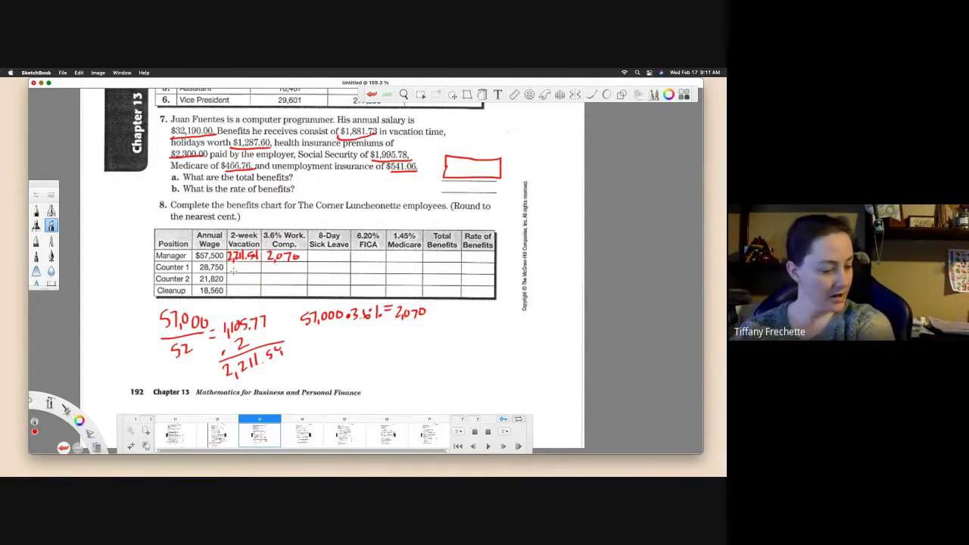
mouse_move(304, 332)
left_mouse_down()
mouse_move(312, 348)
mouse_move(329, 333)
mouse_move(345, 342)
left_mouse_up()
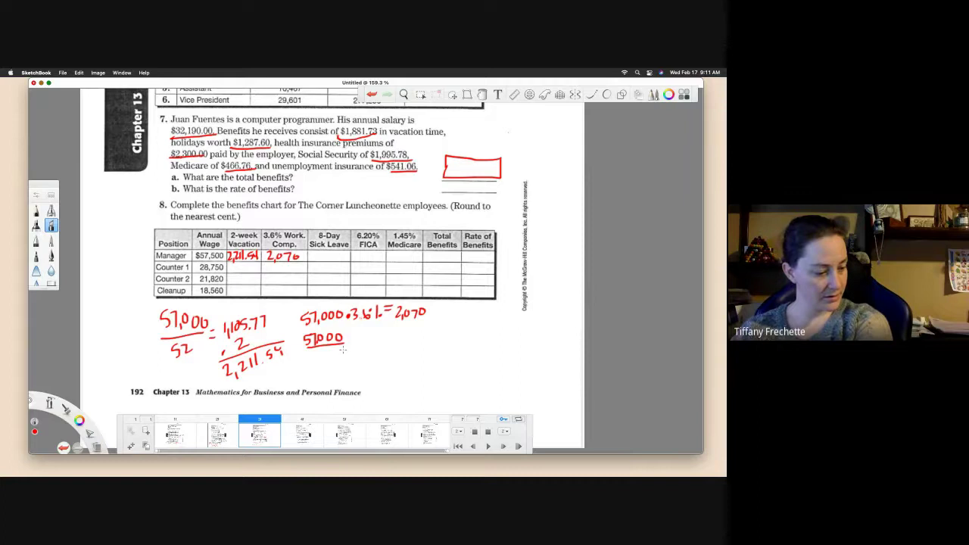
key("super+z")
key("super+z")
key("super+z")
key("super+z")
key("super+z")
key("super+z")
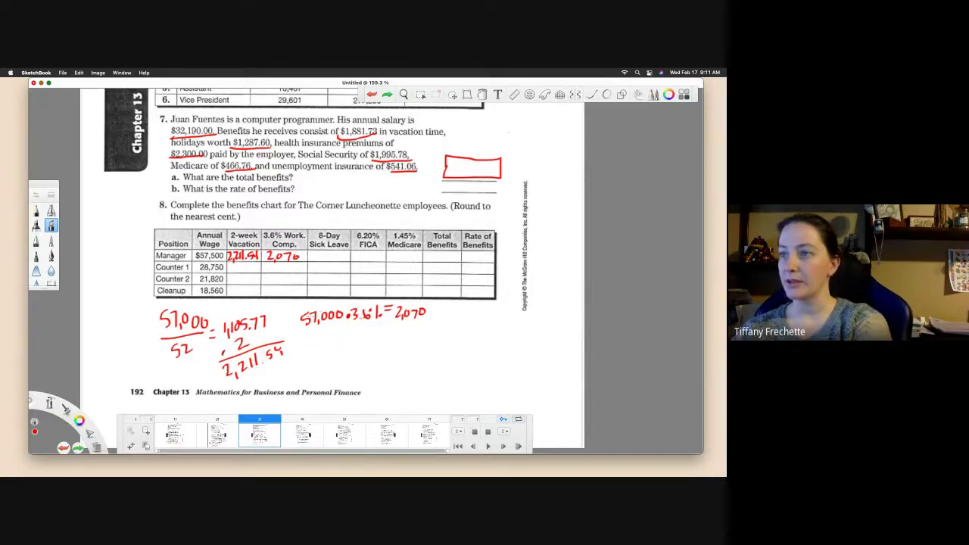
Circle the weekly 1,105.77 and write 1,105.77 ÷ 5 = 221.15 below the 2,070 line
mouse_move(271, 310)
left_mouse_down()
mouse_move(214, 325)
mouse_move(266, 327)
mouse_move(271, 310)
mouse_move(315, 341)
left_mouse_up()
key("super+z")
left_click_drag(322, 332, 336, 341)
left_click_drag(338, 332, 347, 341)
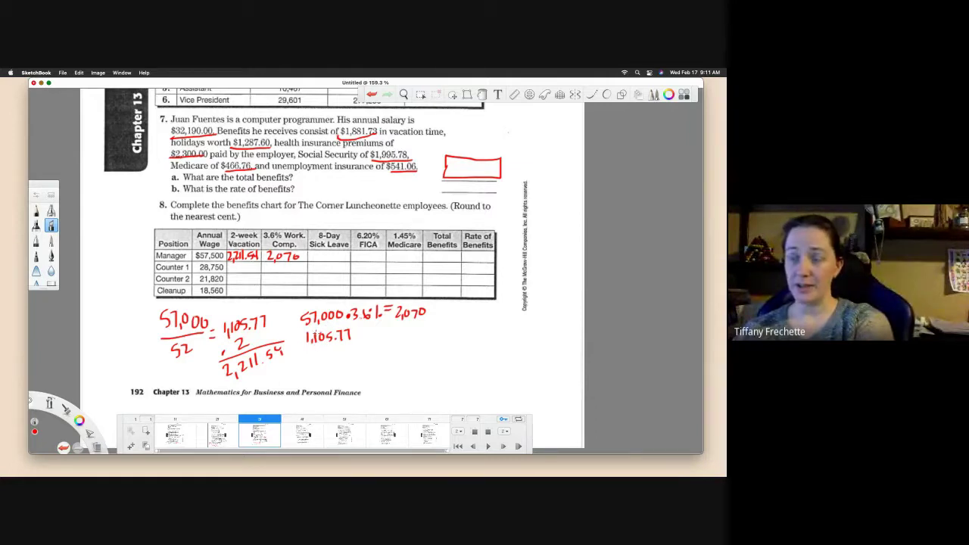
mouse_move(306, 342)
left_mouse_down()
mouse_move(345, 342)
mouse_move(320, 356)
left_mouse_up()
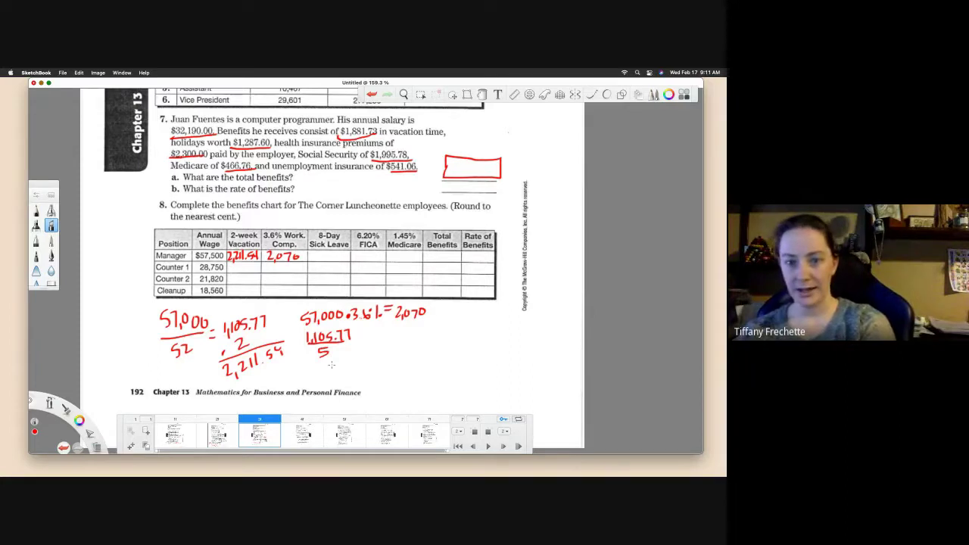
left_click_drag(351, 342, 359, 345)
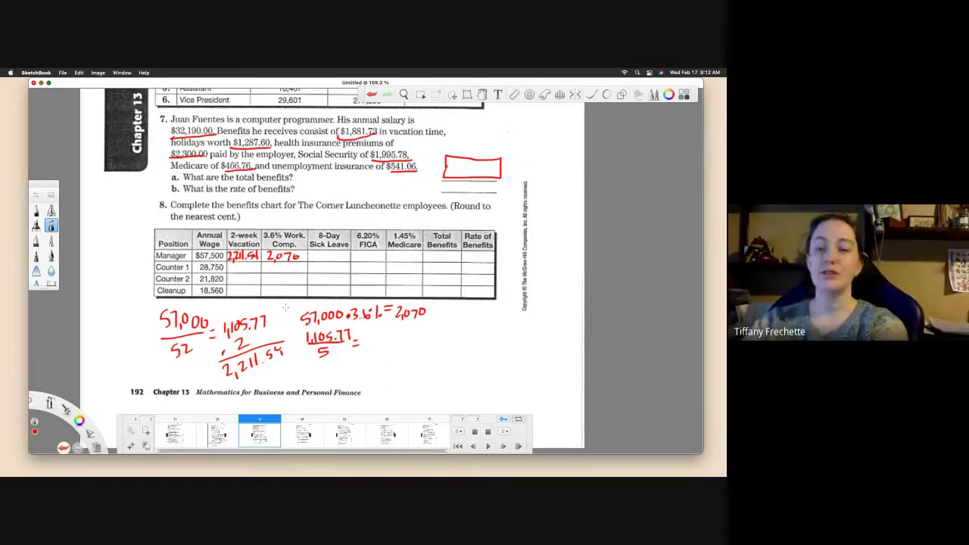
left_click_drag(362, 338, 399, 345)
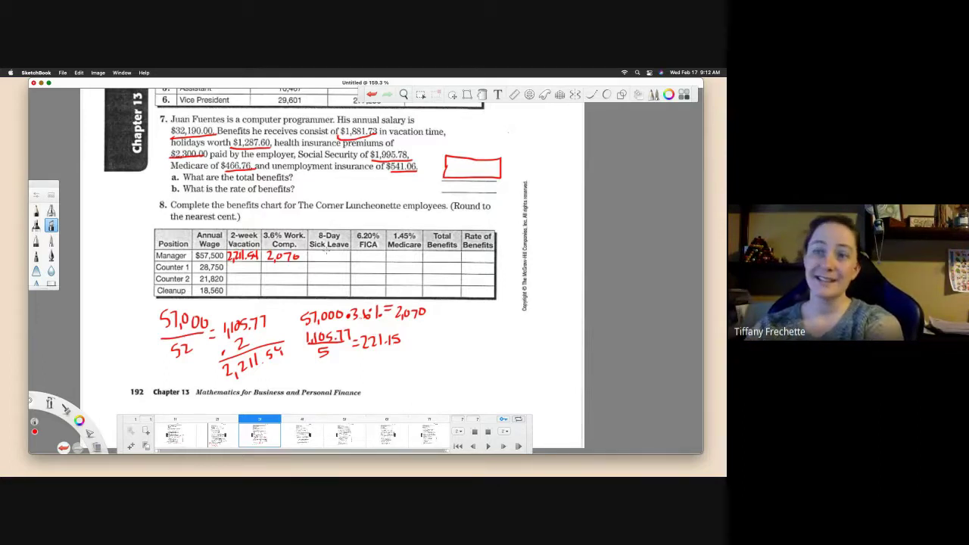
Extend the notes line to 221.15 · 8 = 1,769.23
left_click(407, 340)
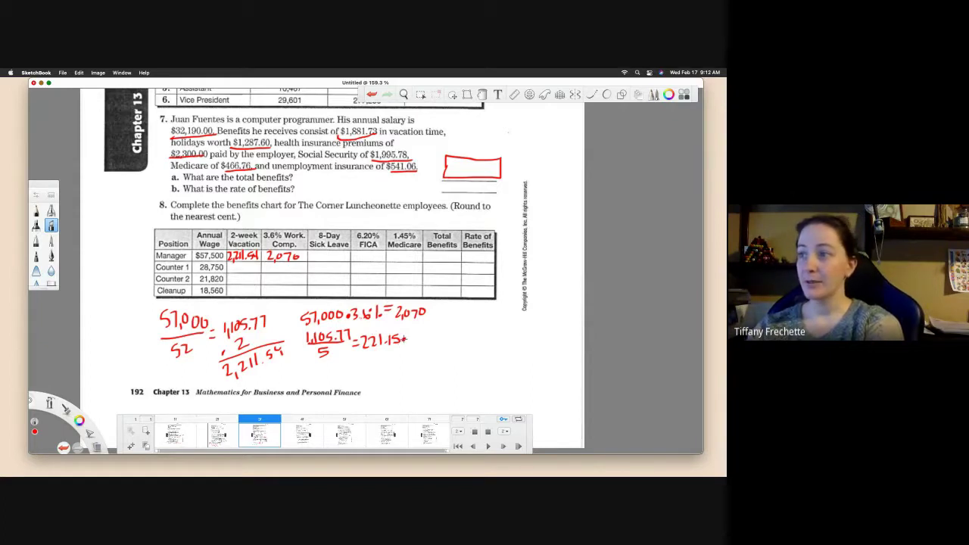
mouse_move(416, 334)
left_mouse_down()
mouse_move(413, 342)
mouse_move(427, 335)
left_mouse_up()
left_click_drag(421, 340, 427, 339)
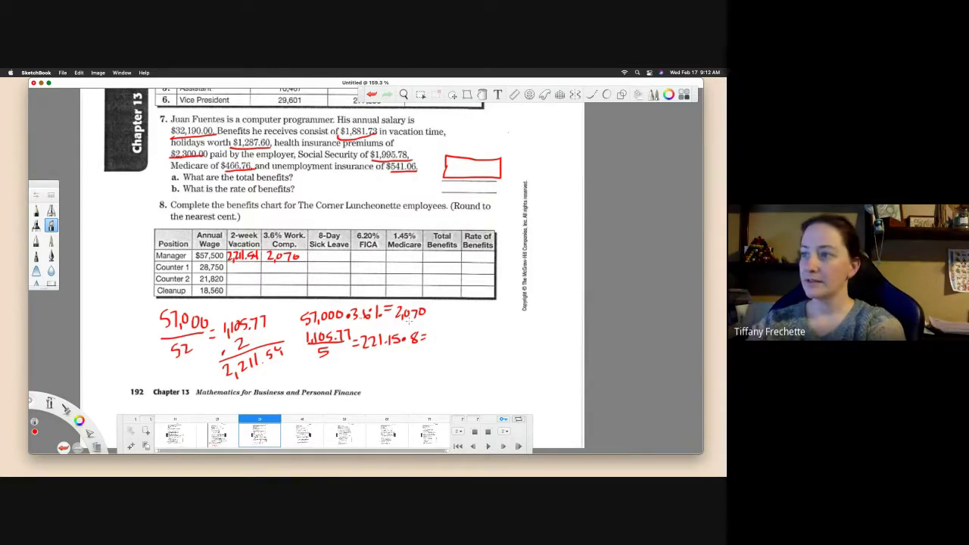
mouse_move(430, 331)
left_mouse_down()
mouse_move(433, 345)
mouse_move(477, 339)
left_mouse_up()
Enter 1,769.23 in the Manager's 8-Day Sick Leave cell
left_click_drag(312, 252, 311, 262)
left_click_drag(317, 260, 327, 262)
left_click_drag(335, 255, 338, 262)
left_click_drag(341, 255, 348, 262)
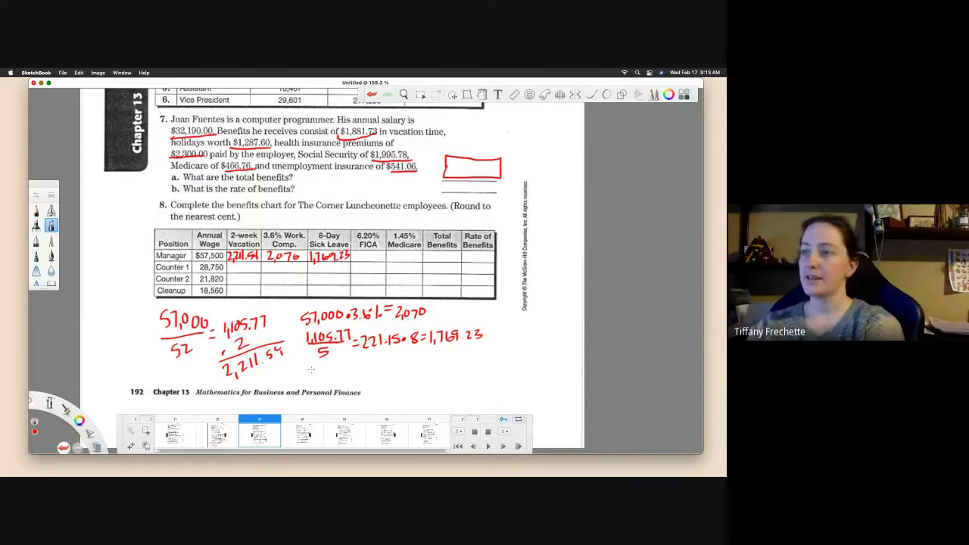
Write 57,000 · 6.2%, enter 3,565 as the Manager's FICA, and begin 57,000 · 1.45%
mouse_move(305, 363)
left_mouse_down()
mouse_move(324, 379)
mouse_move(346, 372)
left_mouse_up()
mouse_move(363, 361)
left_mouse_down()
mouse_move(358, 374)
mouse_move(386, 371)
left_mouse_up()
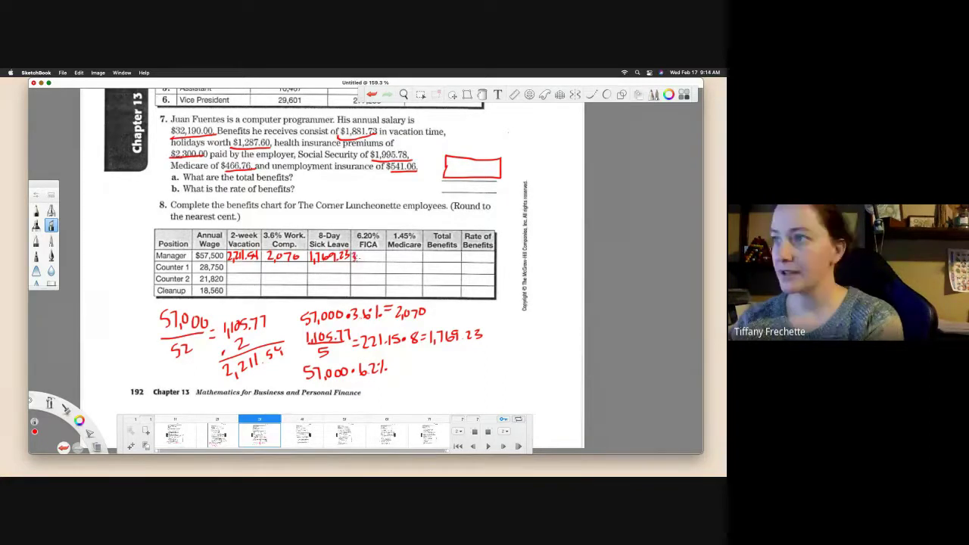
mouse_move(352, 252)
left_mouse_down()
mouse_move(359, 261)
mouse_move(368, 256)
left_mouse_up()
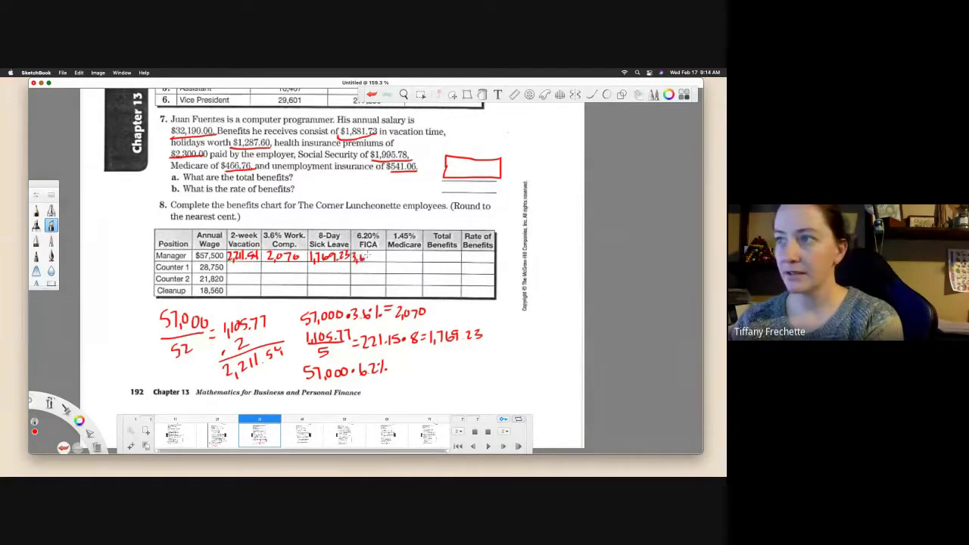
key("super+z")
key("super+z")
mouse_move(360, 249)
left_mouse_down()
mouse_move(374, 262)
mouse_move(383, 253)
left_mouse_up()
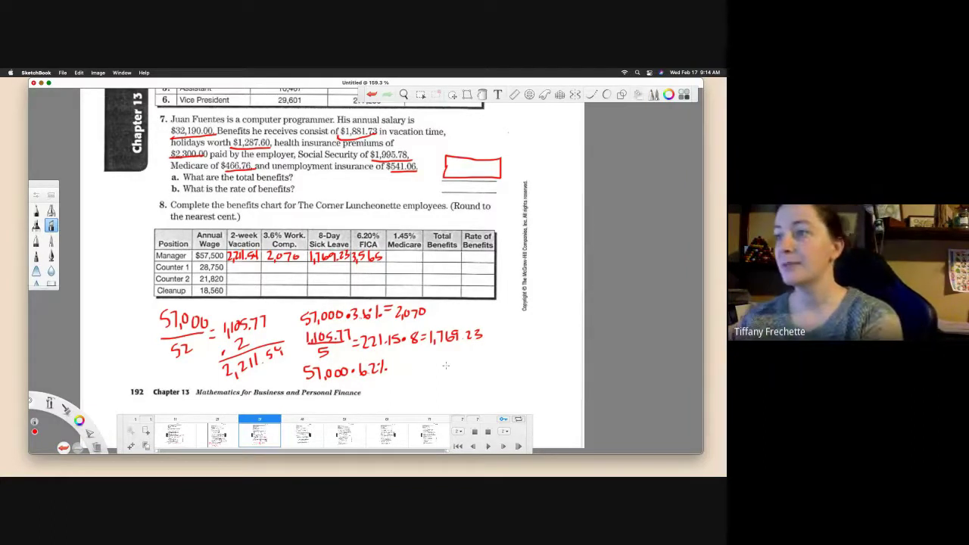
mouse_move(413, 363)
left_mouse_down()
mouse_move(438, 372)
mouse_move(493, 355)
mouse_move(490, 364)
mouse_move(505, 361)
left_mouse_up()
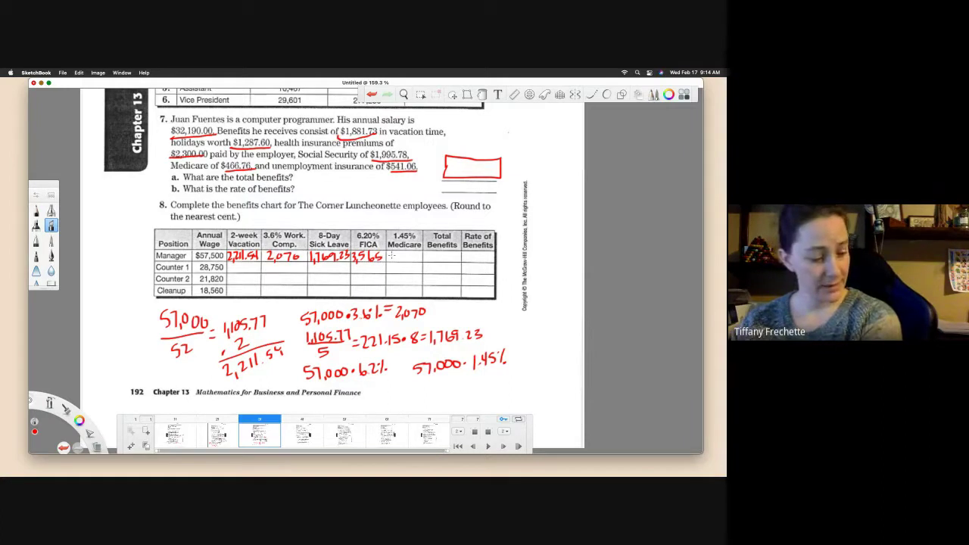
Write 853.75 in red in the Manager row's Medicare cell
mouse_move(391, 254)
left_mouse_down()
mouse_move(406, 261)
mouse_move(416, 252)
mouse_move(417, 265)
left_mouse_up()
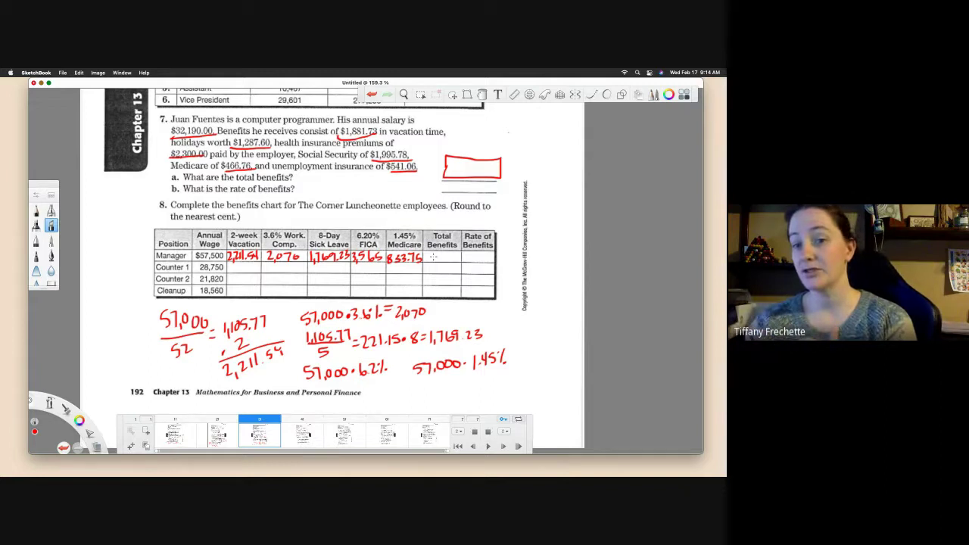
Draw a red loop around the Manager row's five benefit amounts
mouse_move(278, 247)
left_mouse_down()
mouse_move(224, 251)
mouse_move(292, 270)
mouse_move(431, 261)
mouse_move(350, 243)
mouse_move(264, 251)
left_mouse_up()
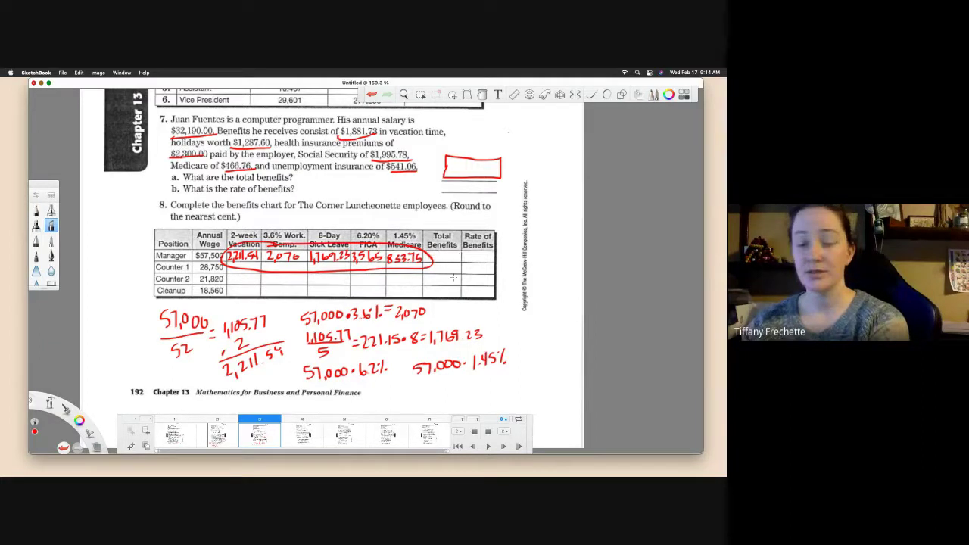
Undo the red loop, then pan the page down to reveal the rate-of-benefits table
key("super+z")
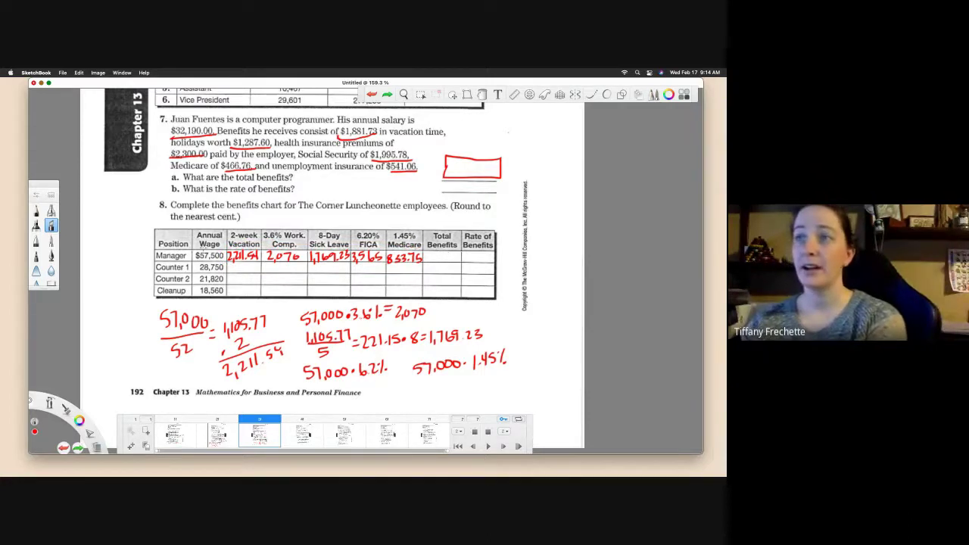
key("space")
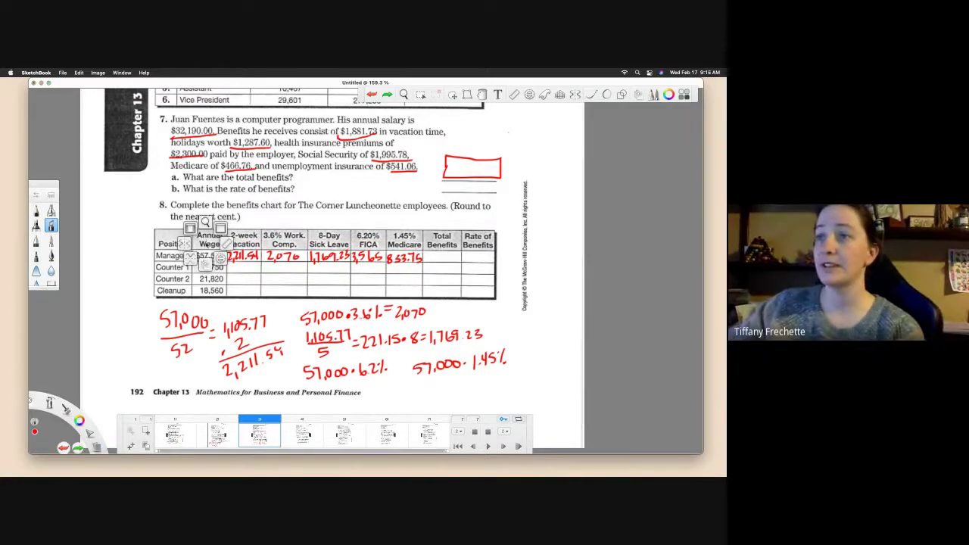
left_click_drag(222, 217, 222, 327)
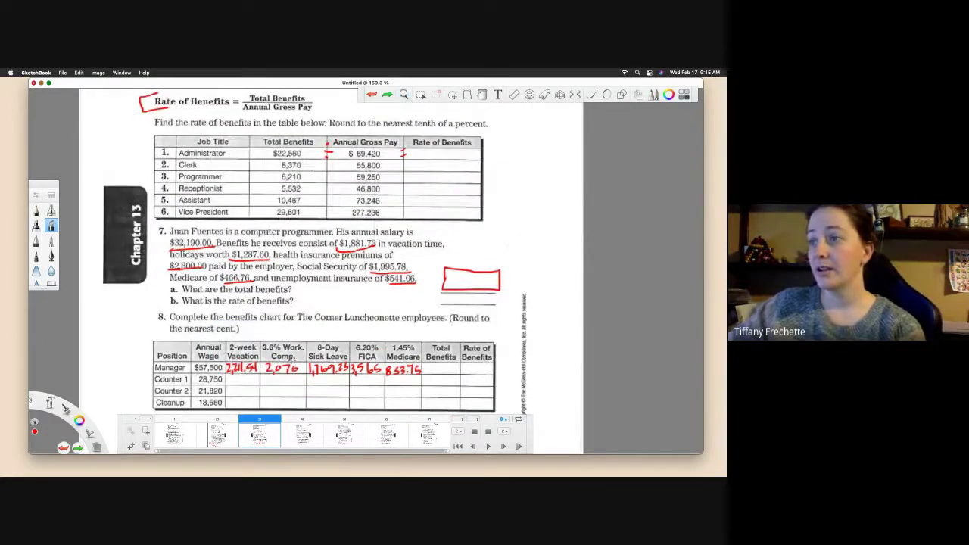